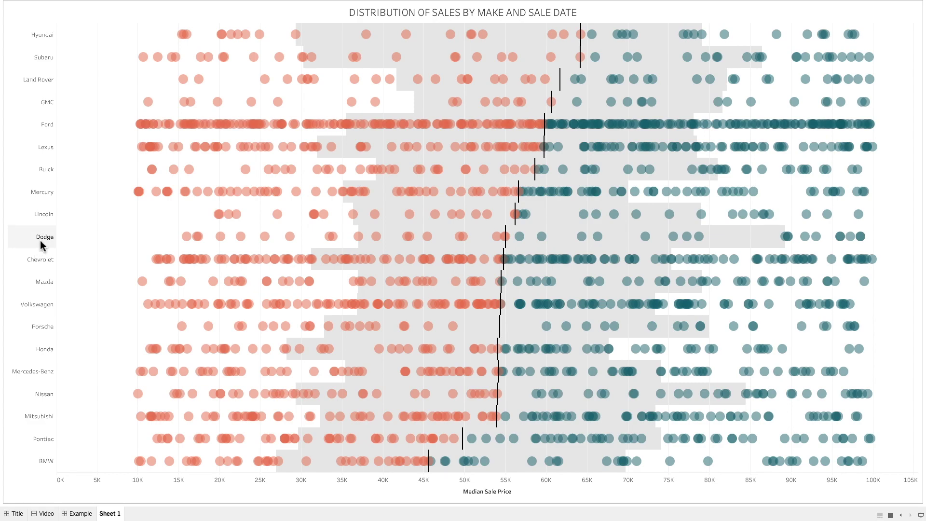
Step: Close the presented car-sales dashboard and start a new workbook's Sheet 1 on Car Sales
{"action": "mouse_move", "coordinate": [186, 44]}
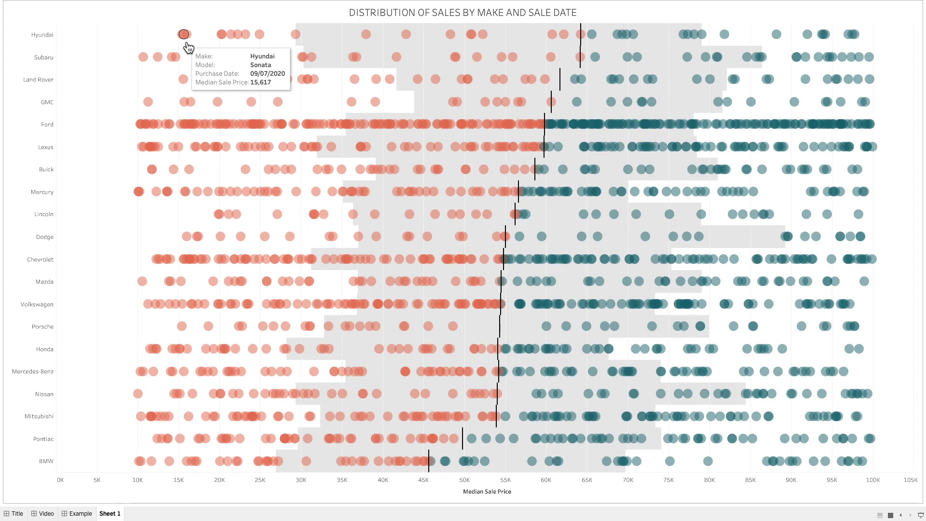
{"action": "mouse_move", "coordinate": [242, 42]}
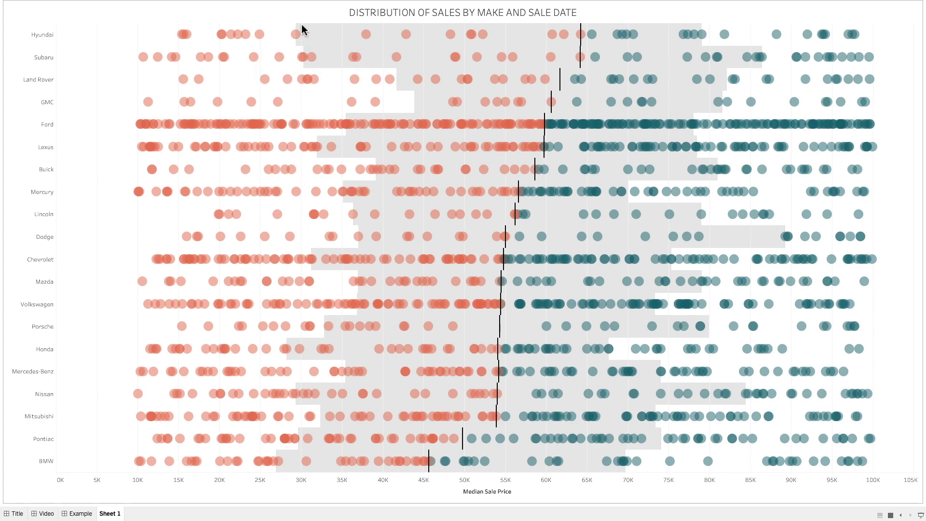
{"action": "mouse_move", "coordinate": [707, 33]}
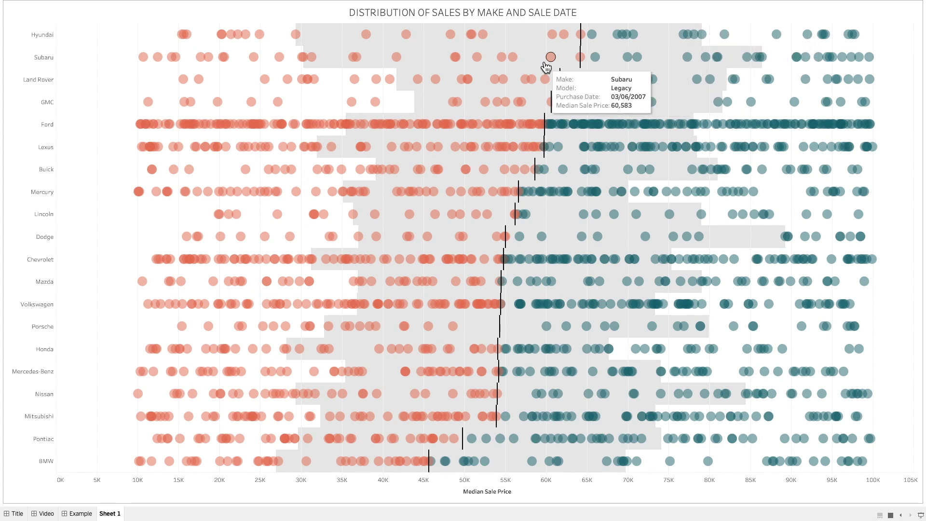
{"action": "mouse_move", "coordinate": [584, 53]}
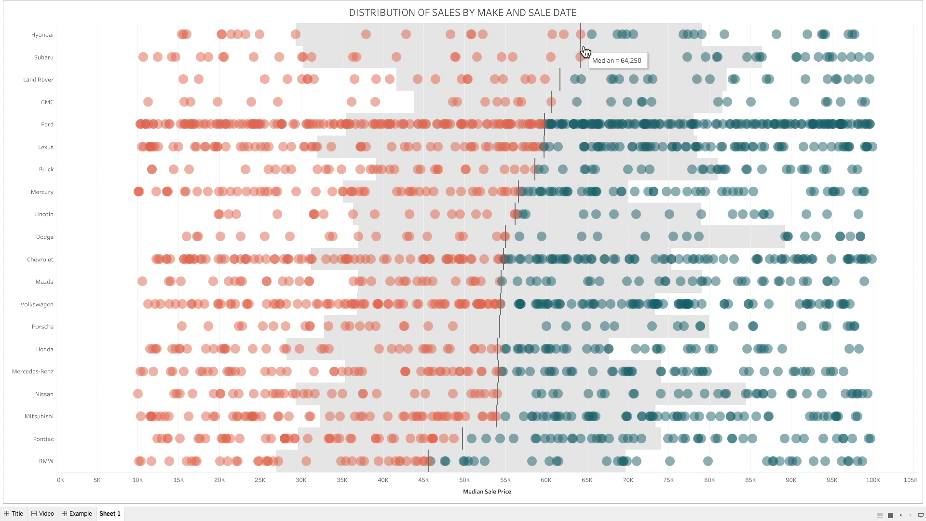
{"action": "mouse_move", "coordinate": [566, 39]}
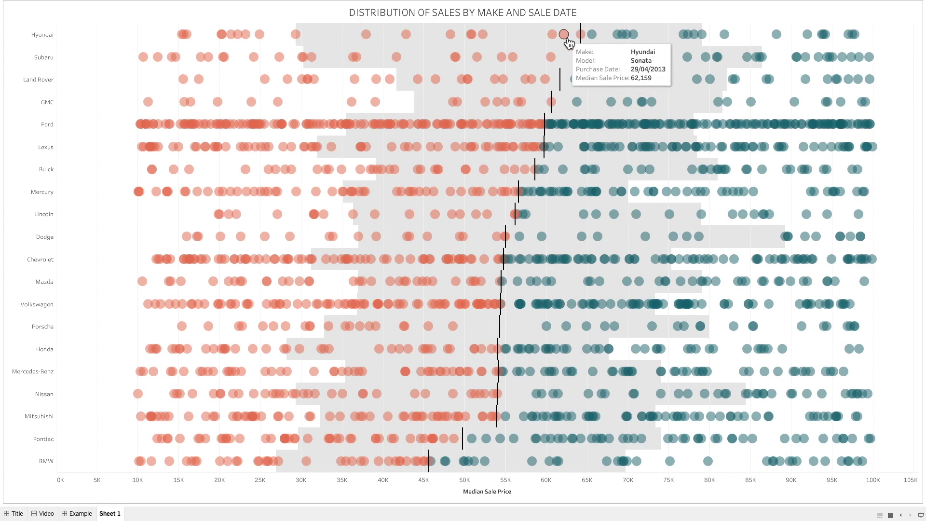
{"action": "mouse_move", "coordinate": [634, 39]}
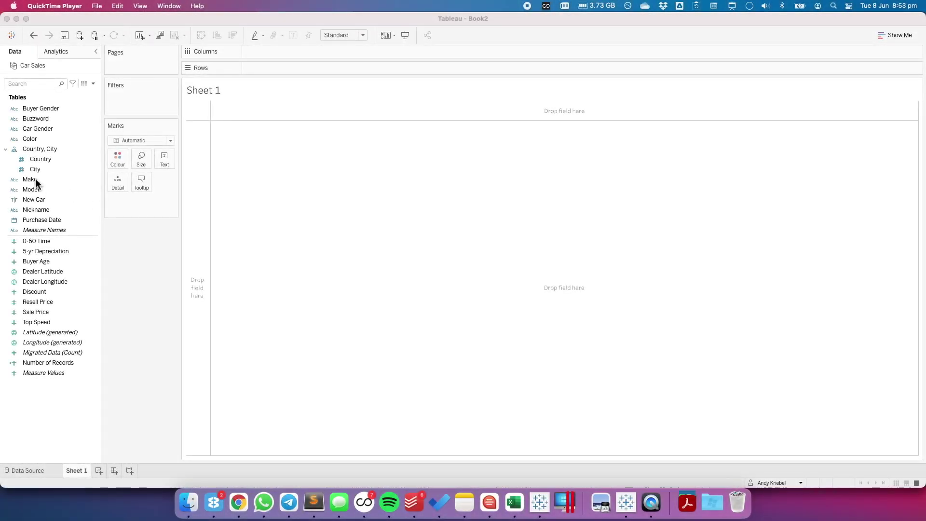
Step: Put Make on Rows and MEDIAN(Sale Price) on Columns, shown as circle marks
{"action": "left_click", "coordinate": [33, 181]}
{"action": "left_click_drag", "start_coordinate": [34, 182], "coordinate": [193, 192]}
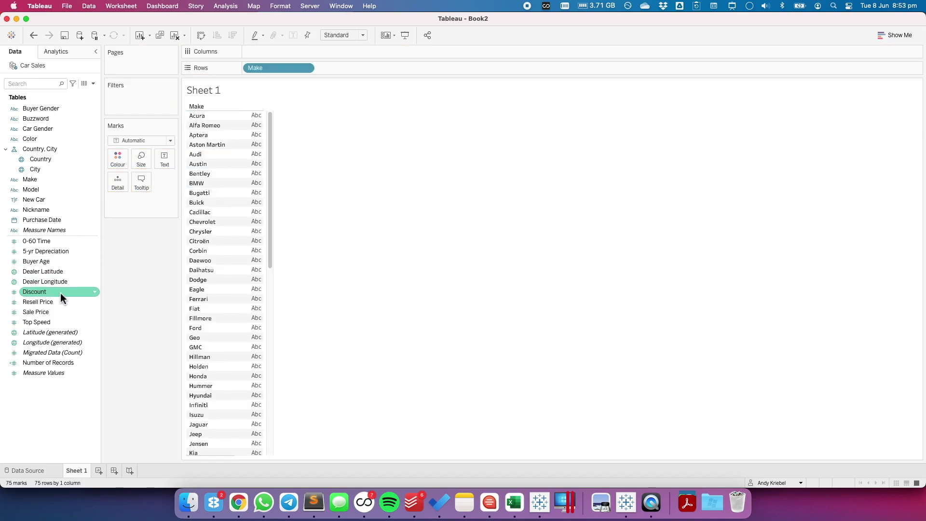
{"action": "left_click_drag", "start_coordinate": [48, 314], "coordinate": [290, 51]}
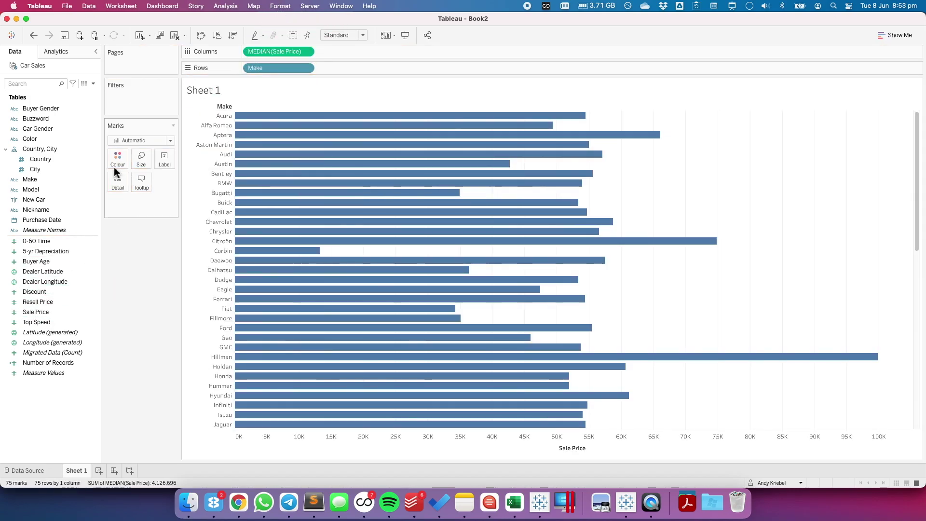
{"action": "left_click", "coordinate": [120, 143]}
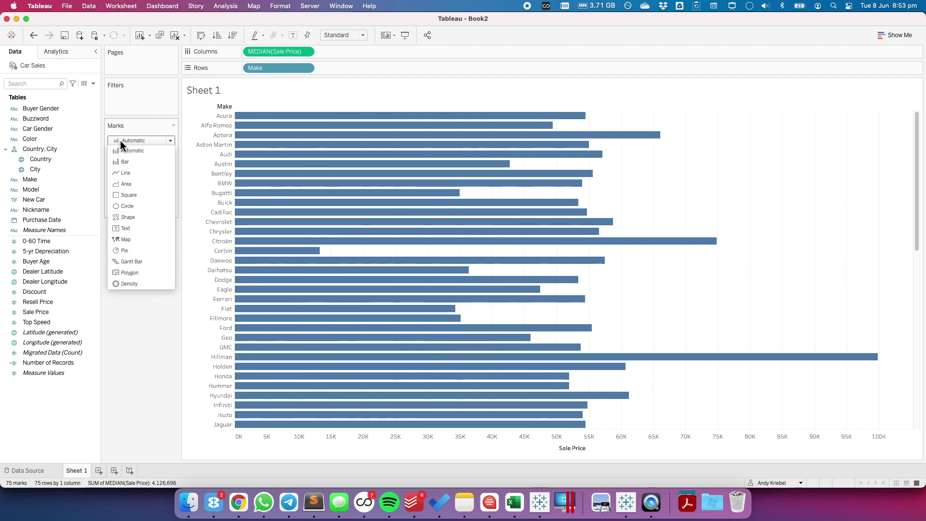
{"action": "left_click", "coordinate": [133, 207]}
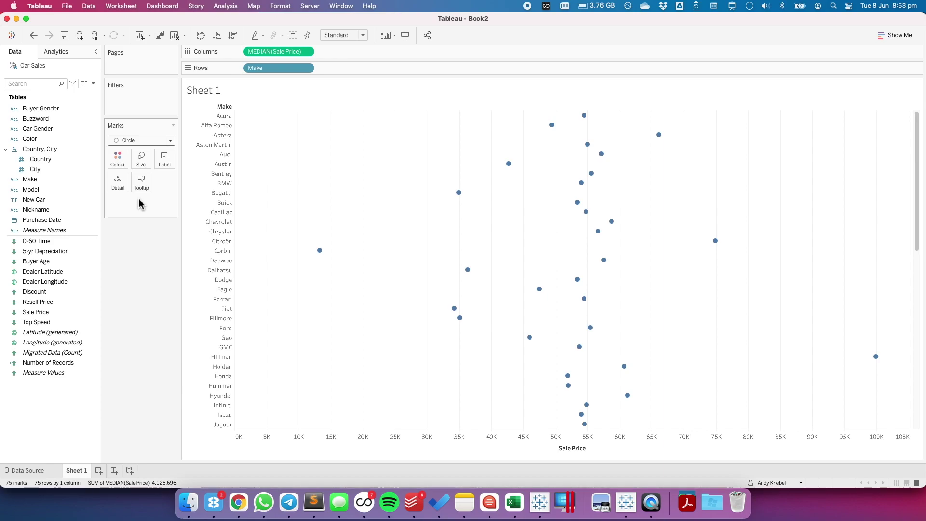
{"action": "left_click", "coordinate": [41, 192]}
Step: Add Model and discrete Purchase Date to Detail, giving 9,987 individual sale dots
{"action": "left_click_drag", "start_coordinate": [41, 192], "coordinate": [120, 186]}
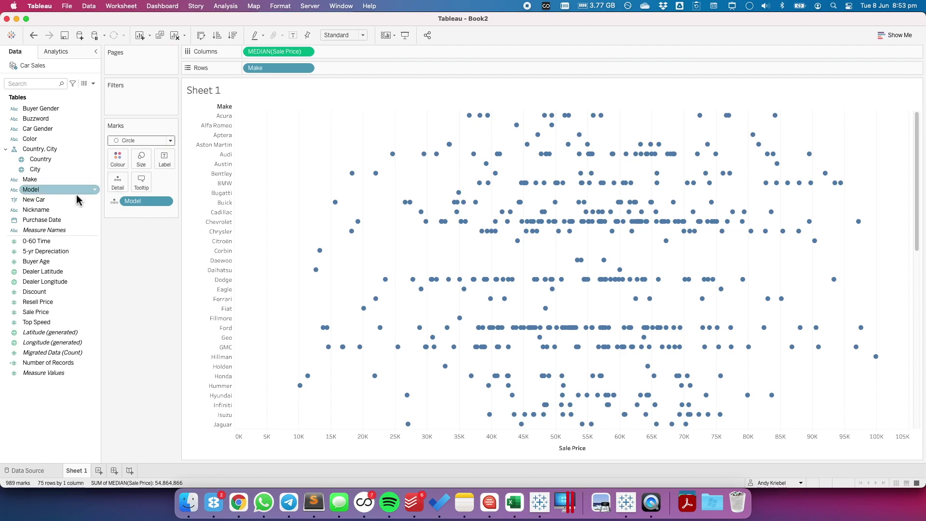
{"action": "left_click_drag", "start_coordinate": [46, 224], "coordinate": [117, 184]}
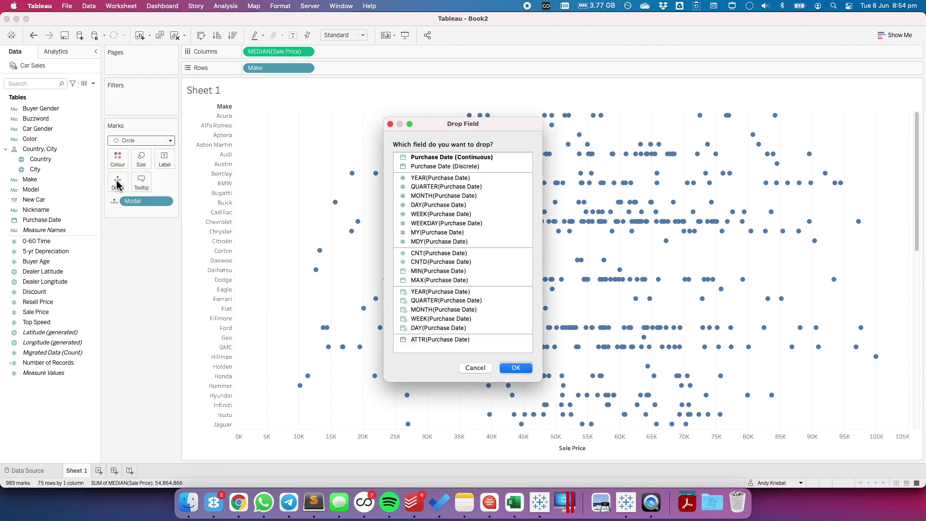
{"action": "left_click", "coordinate": [436, 168]}
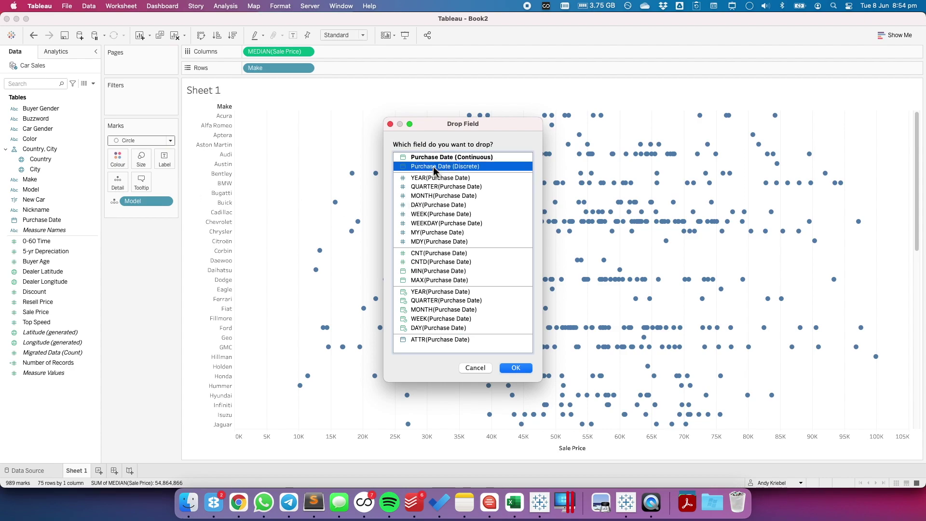
{"action": "left_click", "coordinate": [526, 370]}
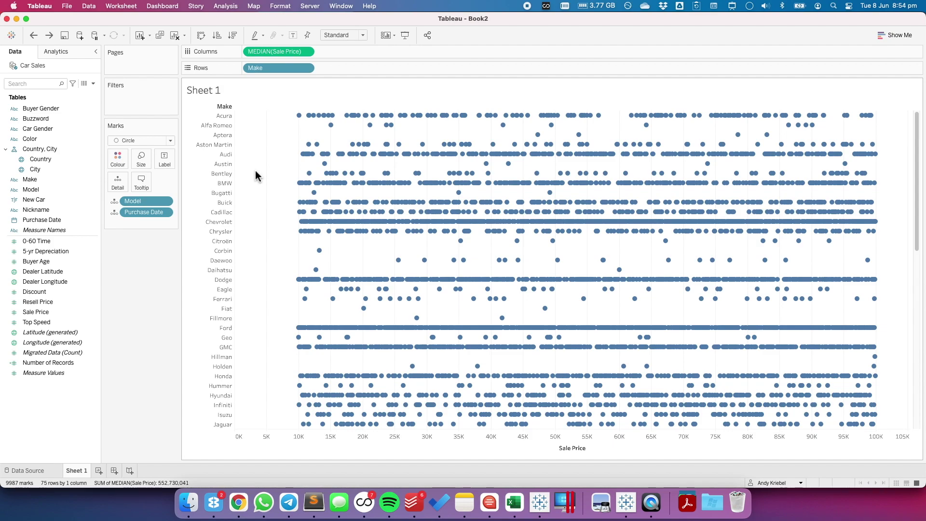
Step: Start a new calculated field named Make Filter
{"action": "right_click", "coordinate": [59, 416]}
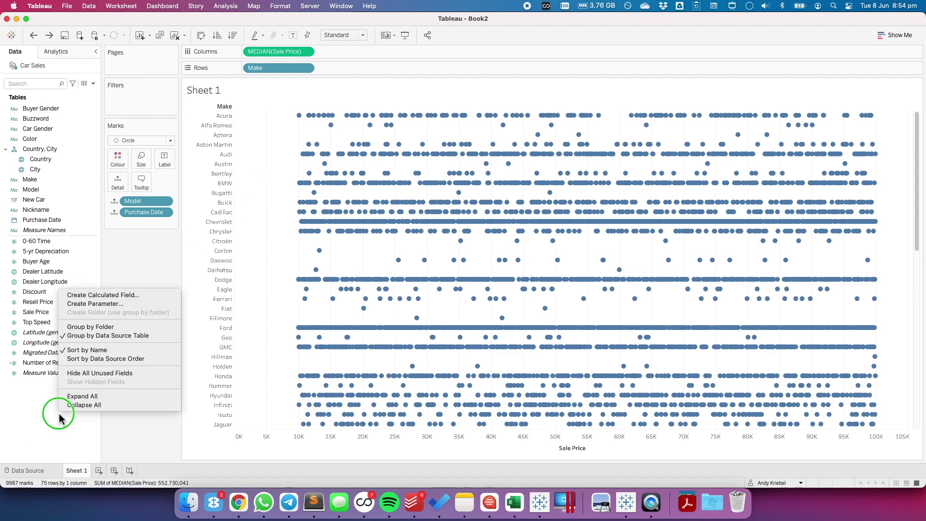
{"action": "left_click", "coordinate": [107, 295]}
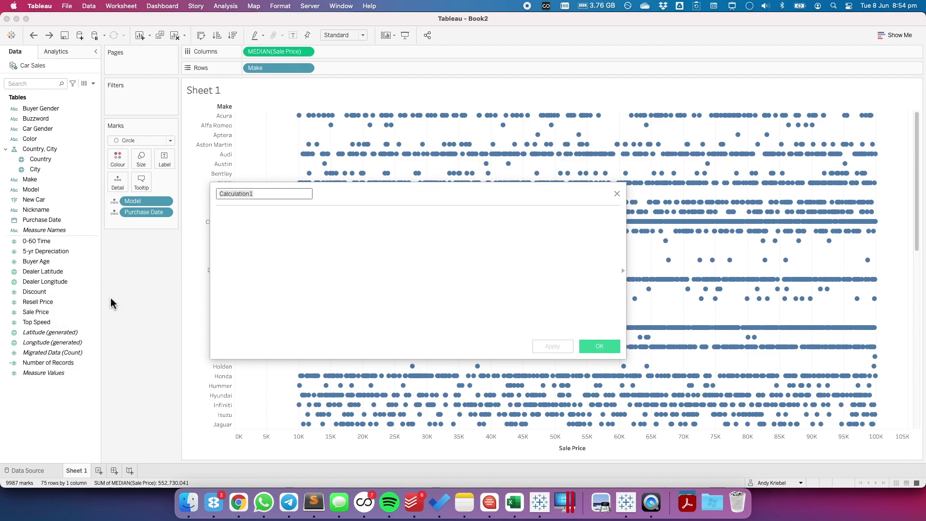
{"action": "type", "text": "Make Filter"}
{"action": "key", "text": "Tab"}
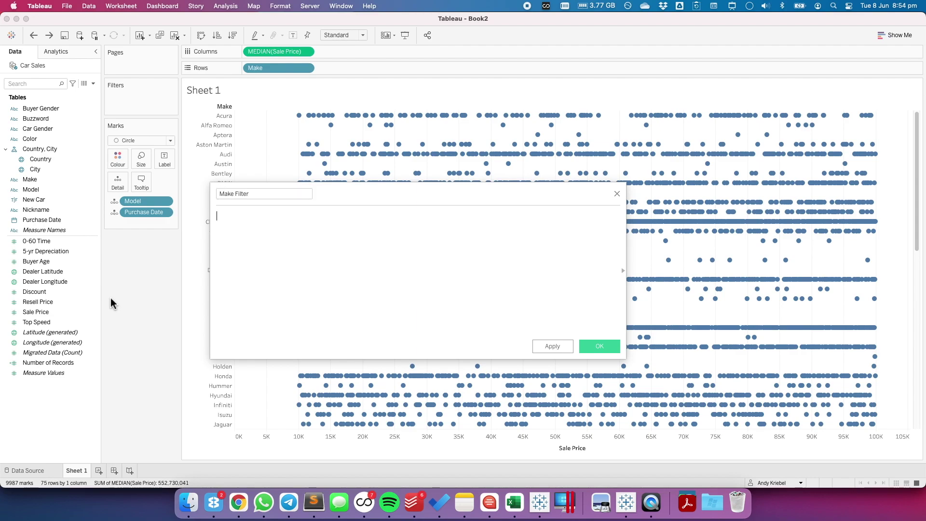
Step: Enter { FIXED [Make],[Model] : SUM([Number of Records]) } > 25 and save the field
{"action": "type", "text": "{ make"}
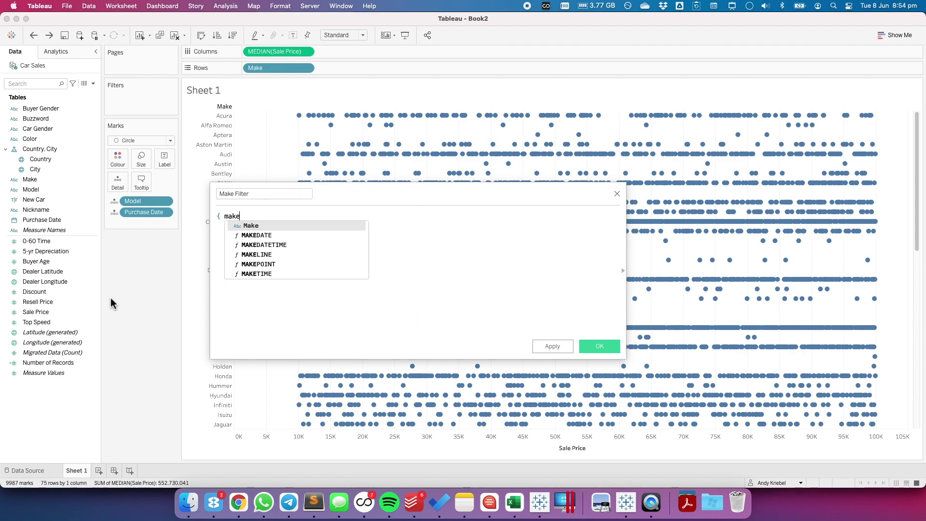
{"action": "key", "text": "BackSpace"}
{"action": "key", "text": "BackSpace"}
{"action": "key", "text": "BackSpace"}
{"action": "key", "text": "BackSpace"}
{"action": "type", "text": "fix"}
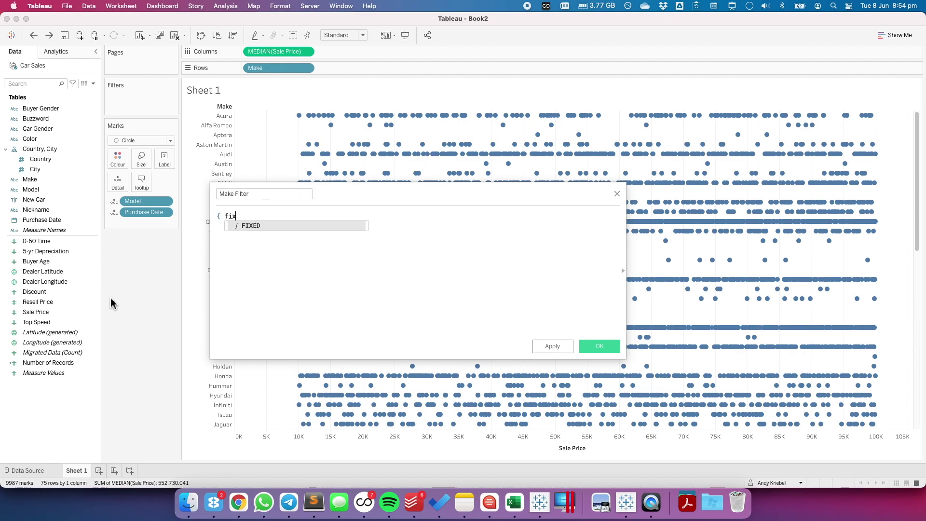
{"action": "key", "text": "Return"}
{"action": "type", "text": "make"}
{"action": "key", "text": "Return"}
{"action": "type", "text": ",model"}
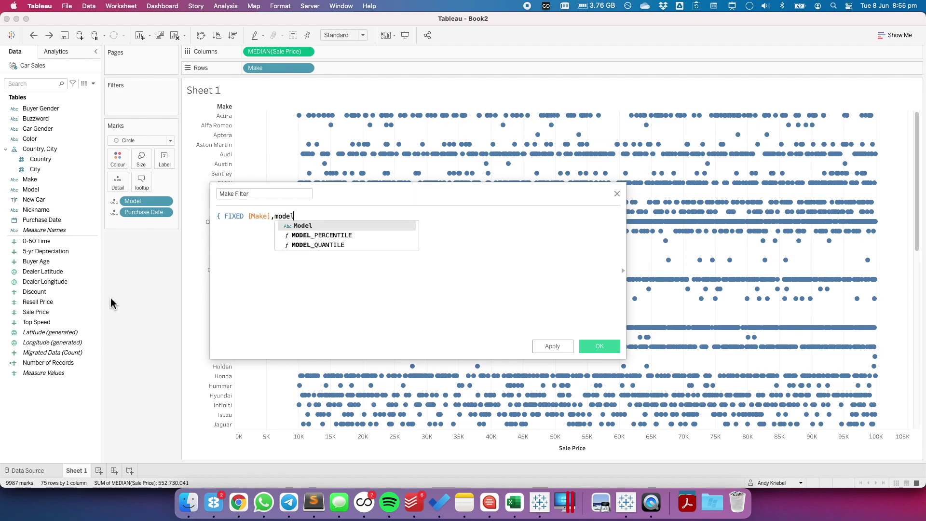
{"action": "key", "text": "Return"}
{"action": "type", "text": ": "}
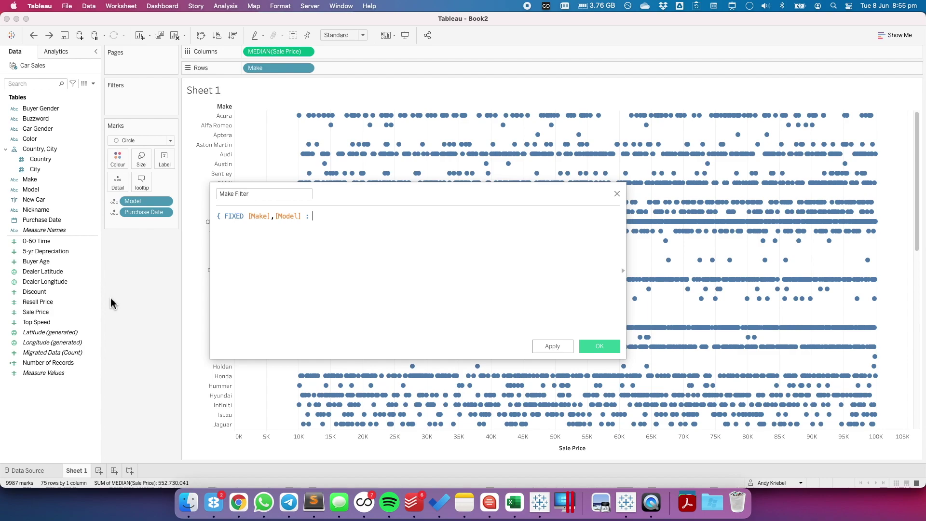
{"action": "type", "text": "sum"}
{"action": "key", "text": "Return"}
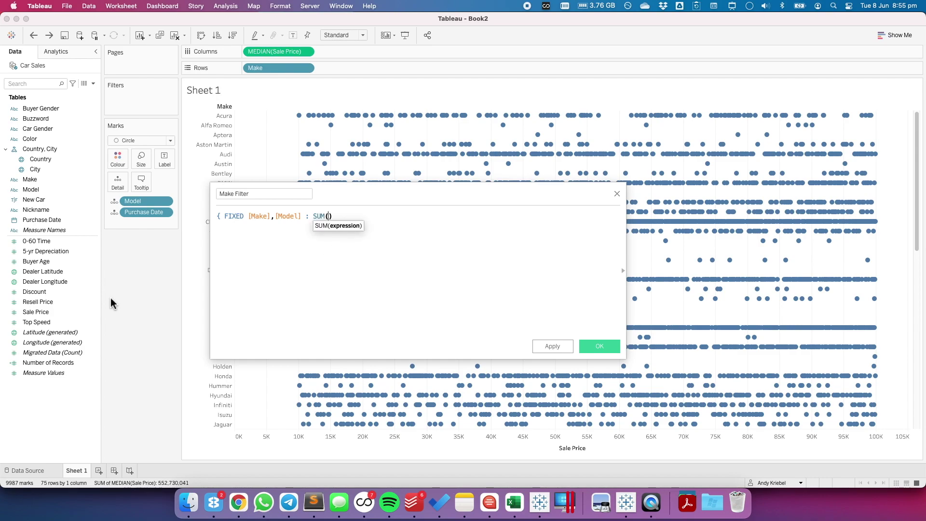
{"action": "type", "text": "num"}
{"action": "key", "text": "Return"}
{"action": "key", "text": "Right"}
{"action": "type", "text": "}"}
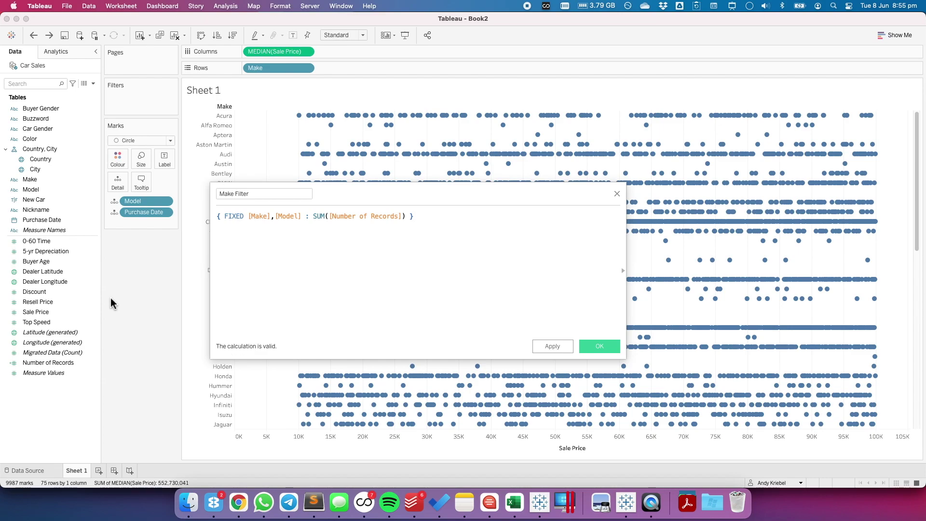
{"action": "type", "text": " > 25"}
{"action": "left_click", "coordinate": [599, 347]}
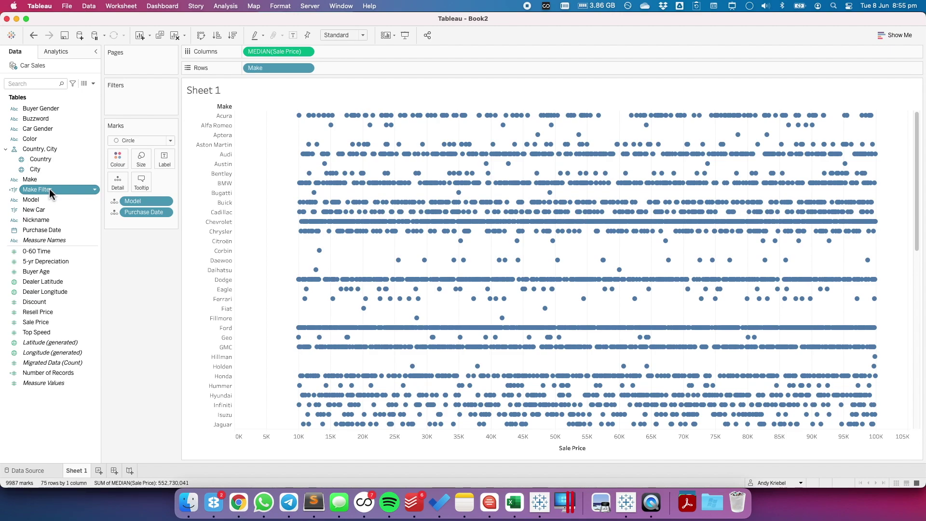
Step: Filter the view to Make Filter True, leaving 25 makes
{"action": "left_click_drag", "start_coordinate": [49, 190], "coordinate": [134, 100]}
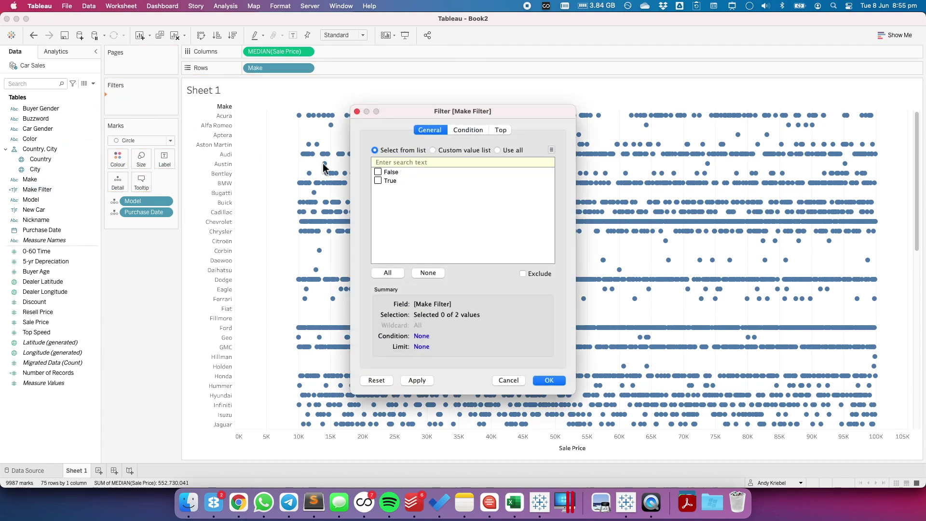
{"action": "left_click", "coordinate": [378, 180]}
{"action": "left_click", "coordinate": [550, 380]}
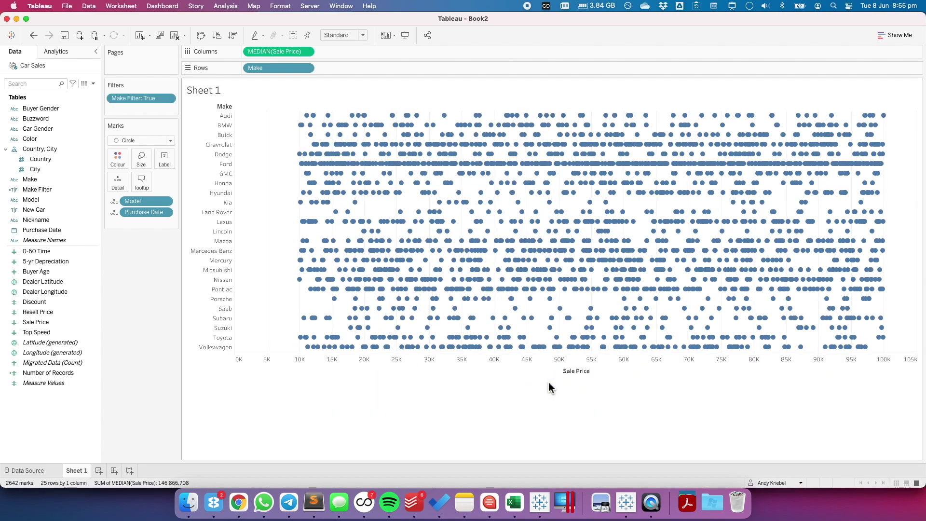
Step: Sort Make descending by the median of Sale Price
{"action": "left_click", "coordinate": [306, 68]}
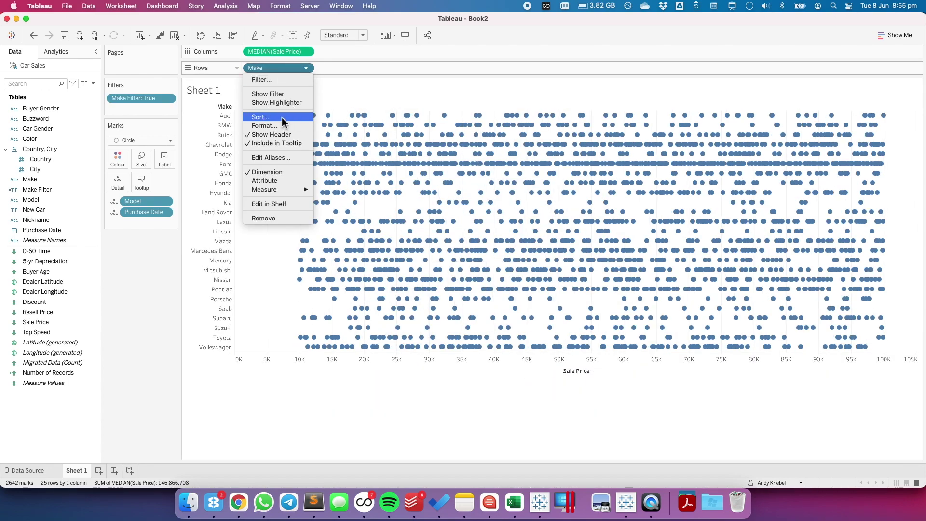
{"action": "left_click", "coordinate": [314, 159]}
{"action": "left_click", "coordinate": [423, 278]}
{"action": "left_click", "coordinate": [429, 243]}
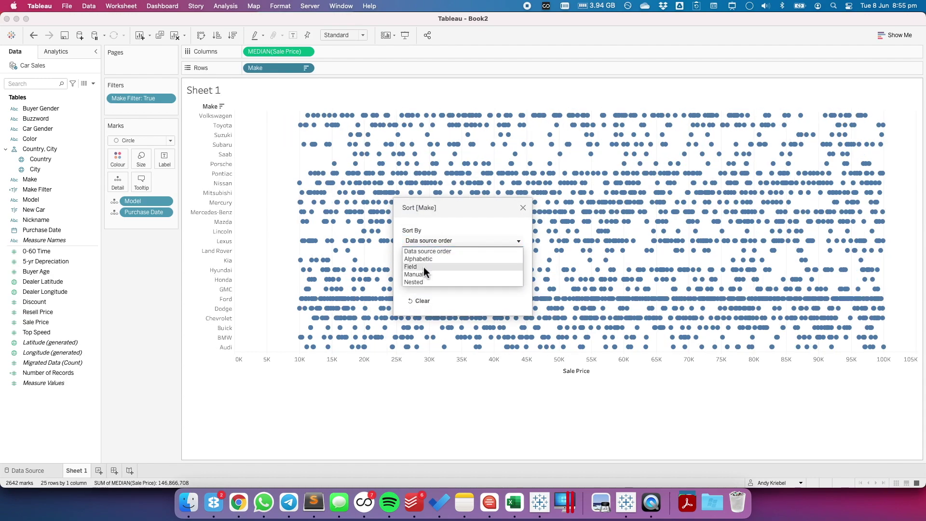
{"action": "left_click", "coordinate": [425, 264]}
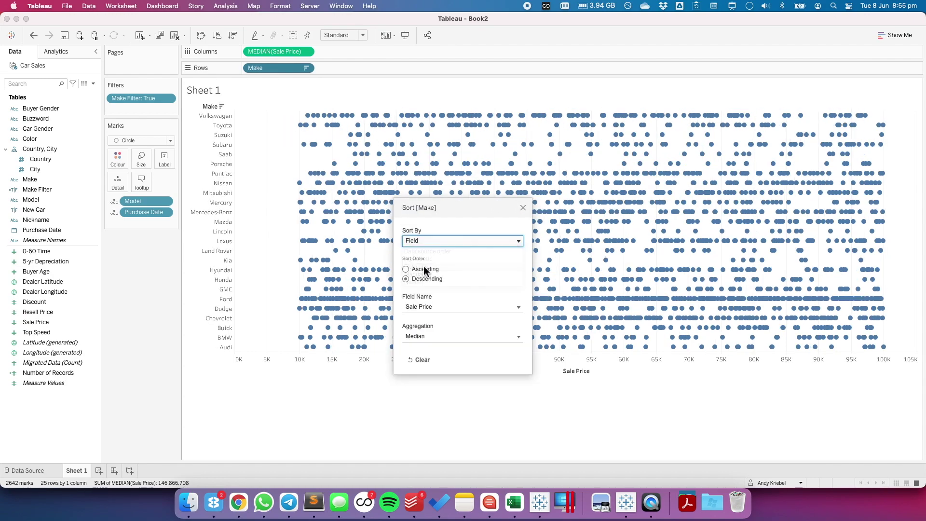
{"action": "left_click", "coordinate": [524, 208]}
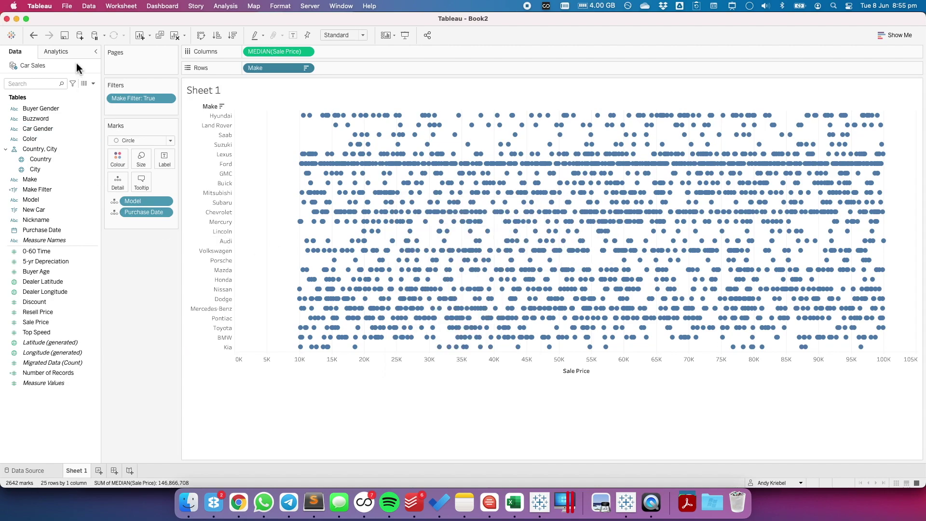
Step: Add a Median with Quartiles reference band from the Analytics pane to each cell
{"action": "left_click", "coordinate": [63, 55]}
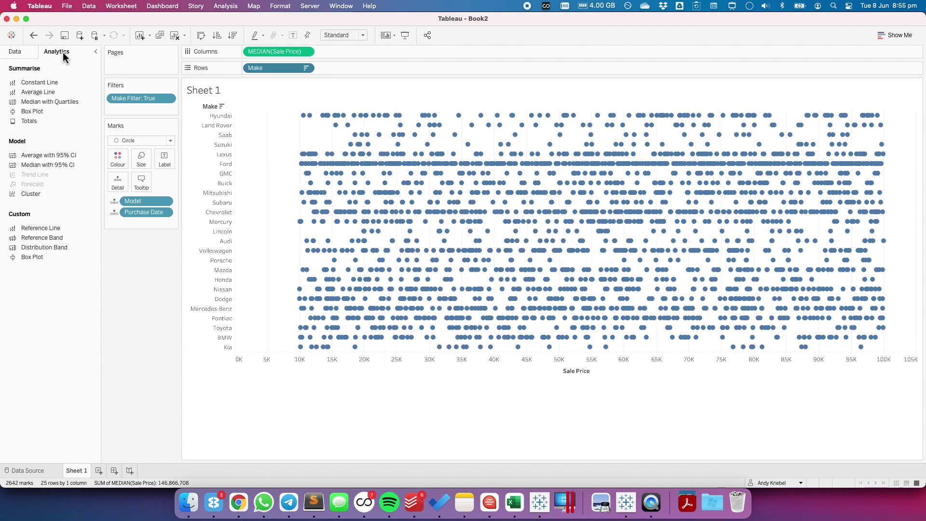
{"action": "left_click_drag", "start_coordinate": [41, 105], "coordinate": [346, 119]}
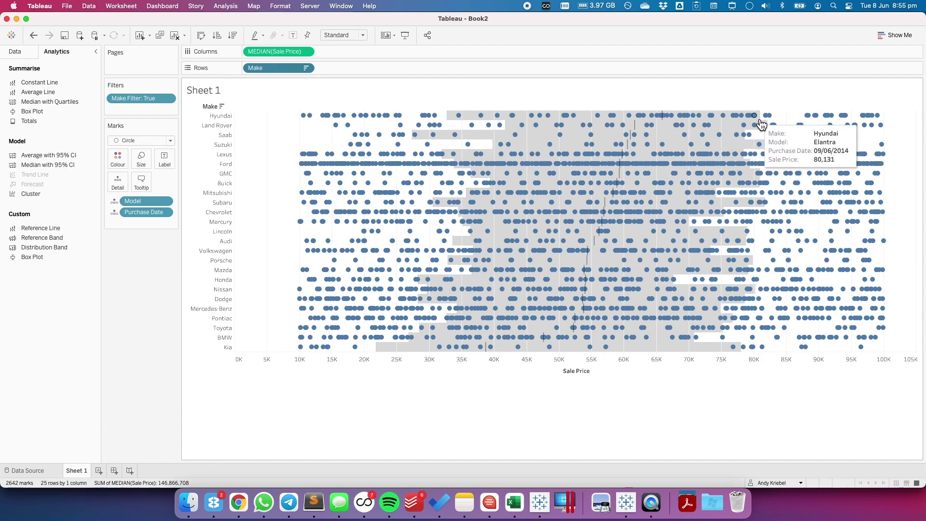
Step: Format the median reference line as solid black at 100% opacity
{"action": "left_click", "coordinate": [640, 131]}
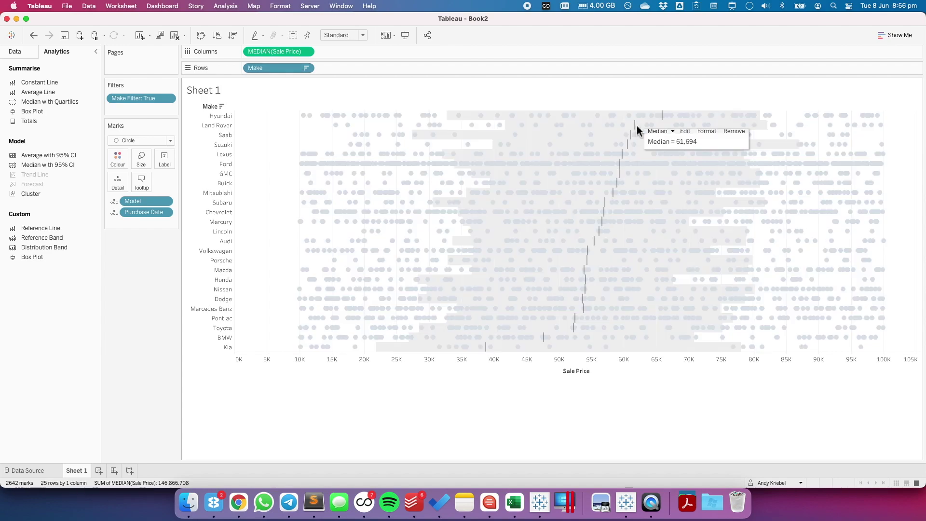
{"action": "left_click", "coordinate": [708, 128]}
{"action": "left_click", "coordinate": [67, 84]}
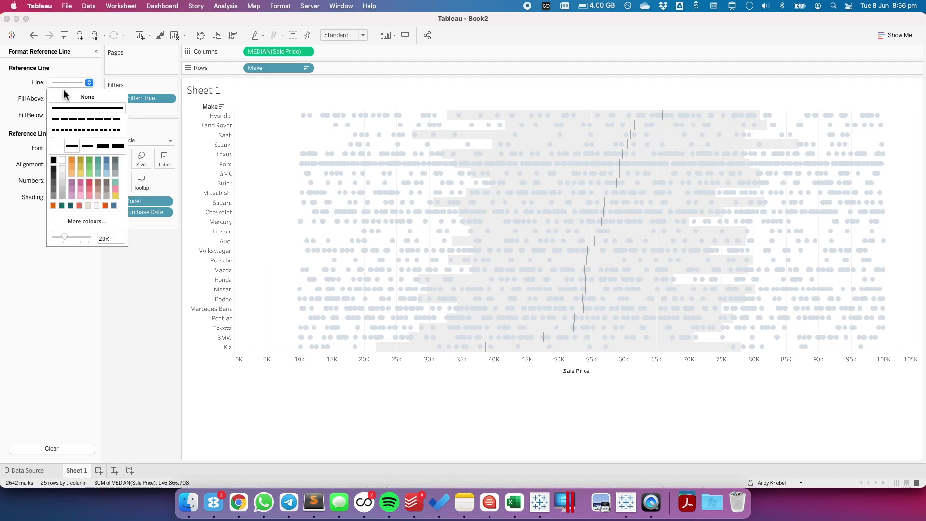
{"action": "left_click", "coordinate": [53, 160]}
{"action": "left_click_drag", "start_coordinate": [65, 238], "coordinate": [97, 239]}
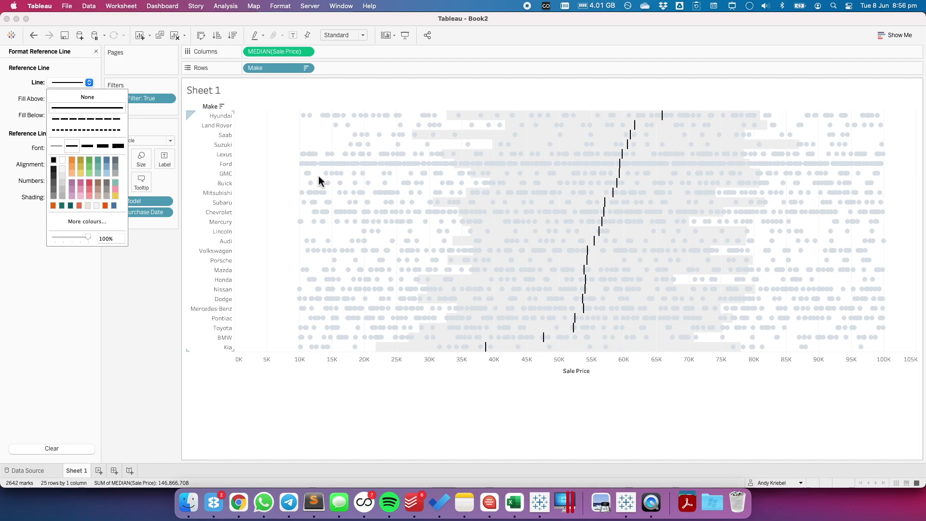
{"action": "left_click", "coordinate": [320, 138]}
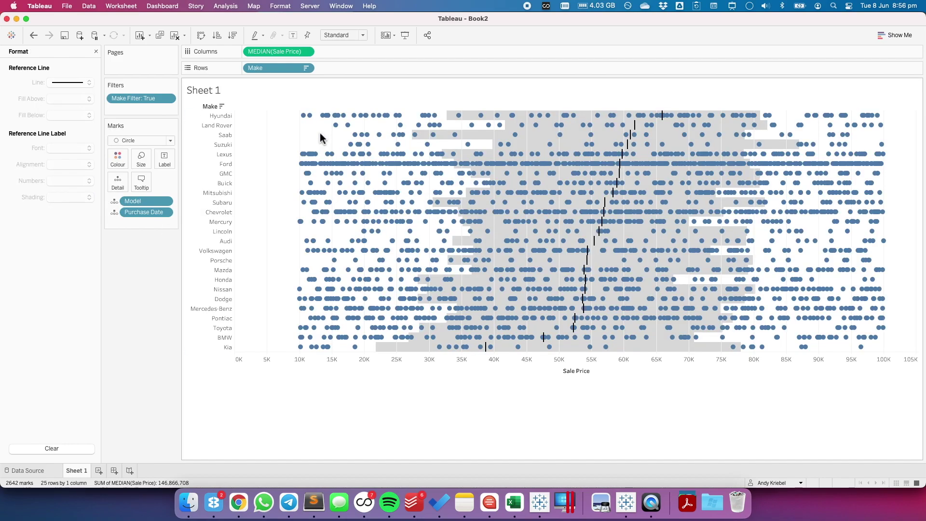
Step: Change the quartile band fill to a paler grey
{"action": "left_click", "coordinate": [448, 121]}
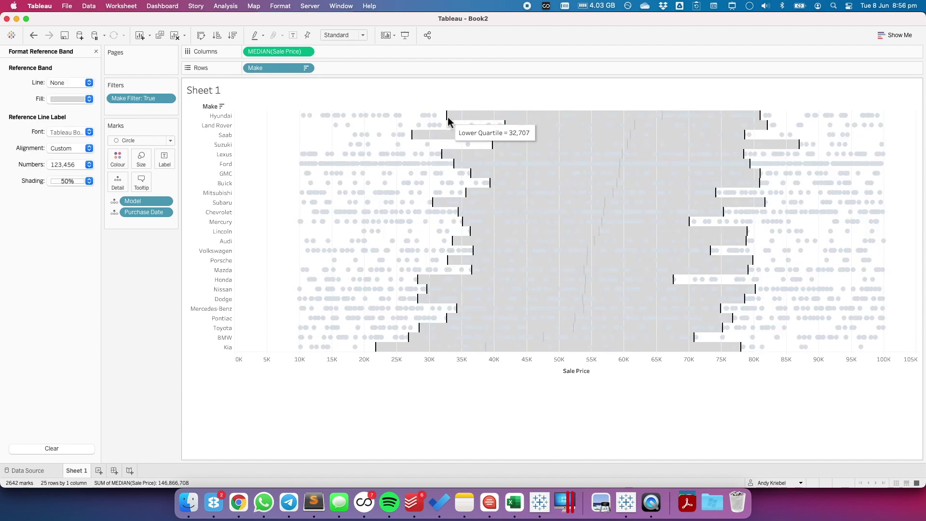
{"action": "left_click", "coordinate": [74, 101]}
{"action": "left_click", "coordinate": [63, 148]}
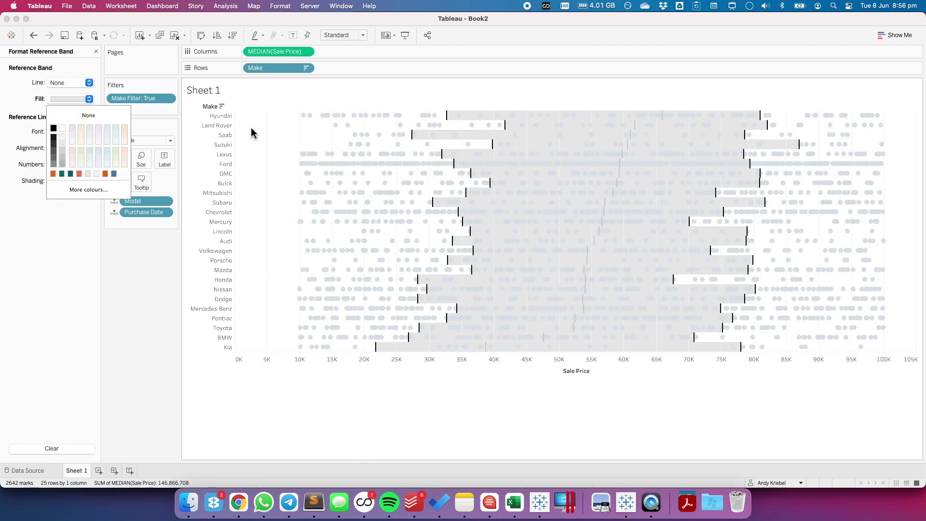
{"action": "left_click", "coordinate": [269, 124]}
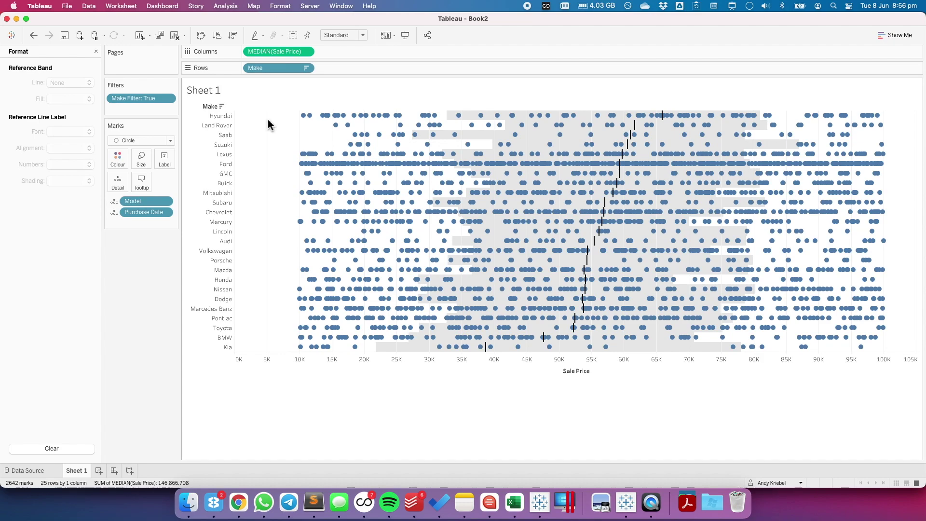
Step: Close the formatting pane and start a new calculated field named Above Median
{"action": "left_click", "coordinate": [96, 51]}
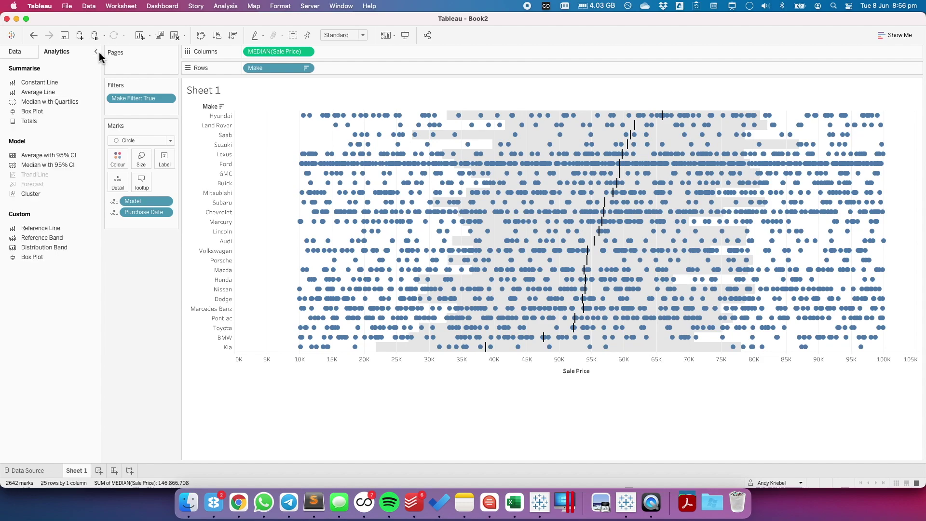
{"action": "left_click", "coordinate": [15, 51]}
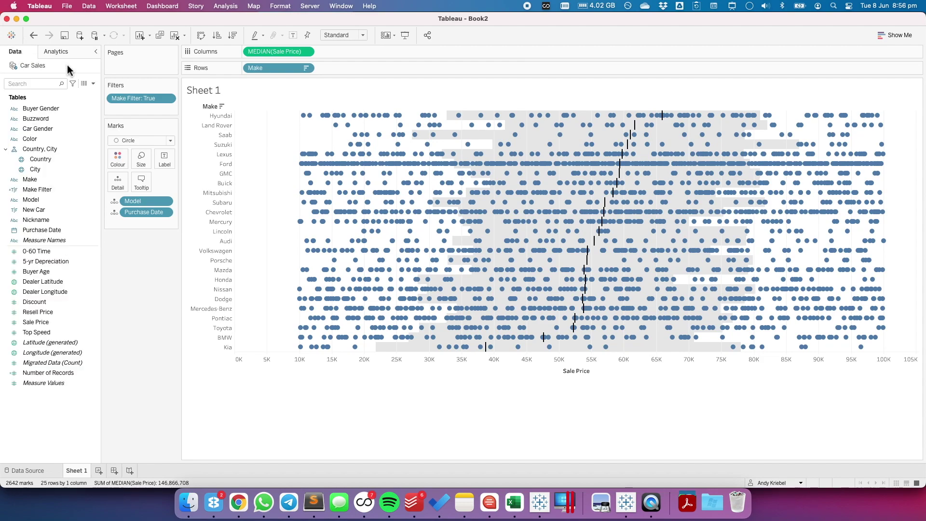
{"action": "left_click", "coordinate": [93, 83]}
{"action": "left_click", "coordinate": [82, 91]}
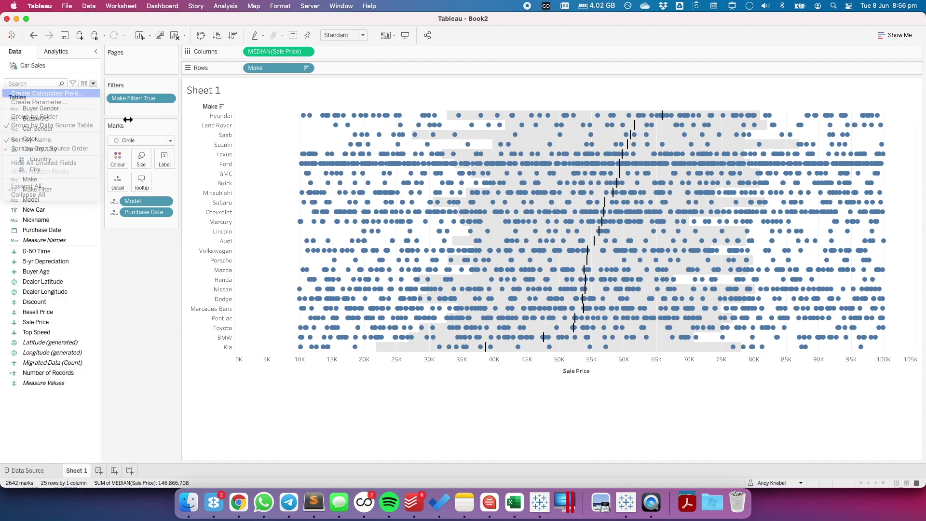
{"action": "type", "text": "Above"}
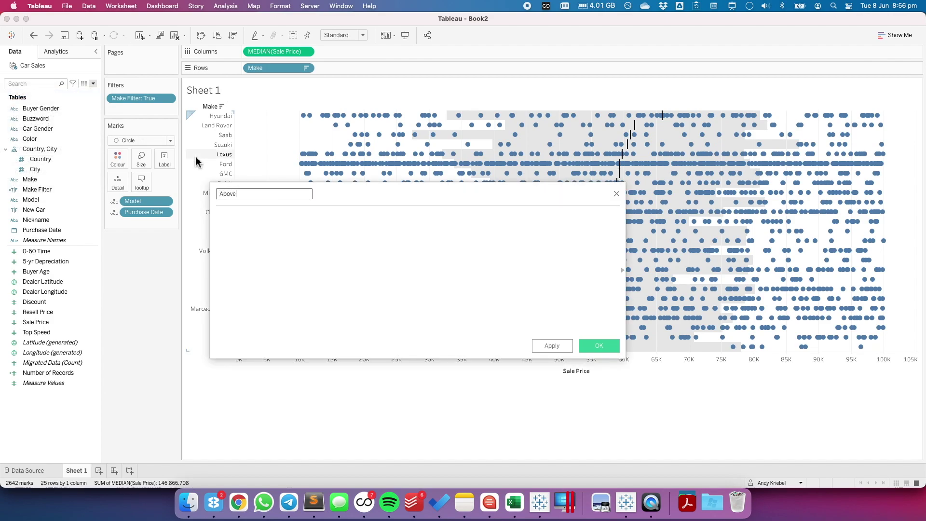
{"action": "type", "text": " Medi"}
{"action": "type", "text": "an"}
{"action": "key", "text": "Tab"}
Step: Enter WINDOW_MEDIAN(MEDIAN([Sale Price])) > MEDIAN([Sale Price]), save, and colour the dots by it
{"action": "type", "text": "win"}
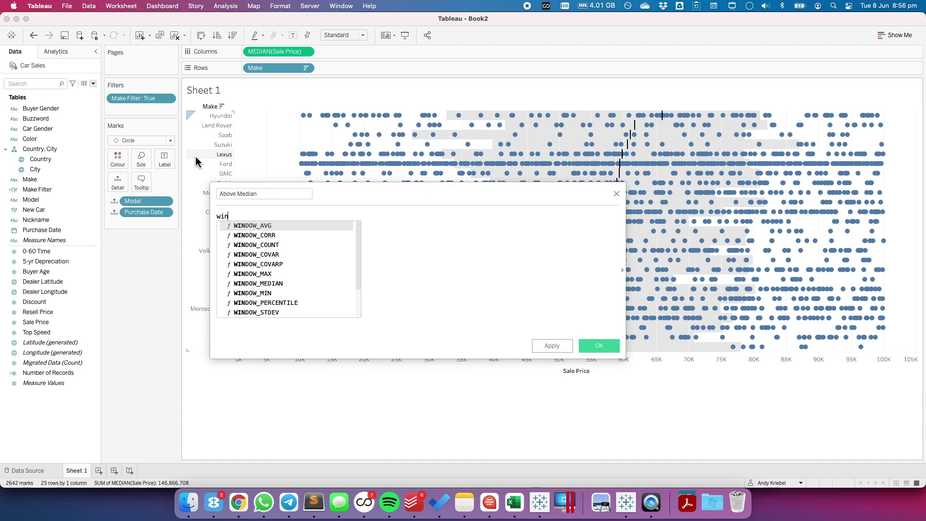
{"action": "type", "text": "d"}
{"action": "key", "text": "Down"}
{"action": "key", "text": "Down"}
{"action": "key", "text": "Down"}
{"action": "key", "text": "Down"}
{"action": "key", "text": "Down"}
{"action": "key", "text": "Down"}
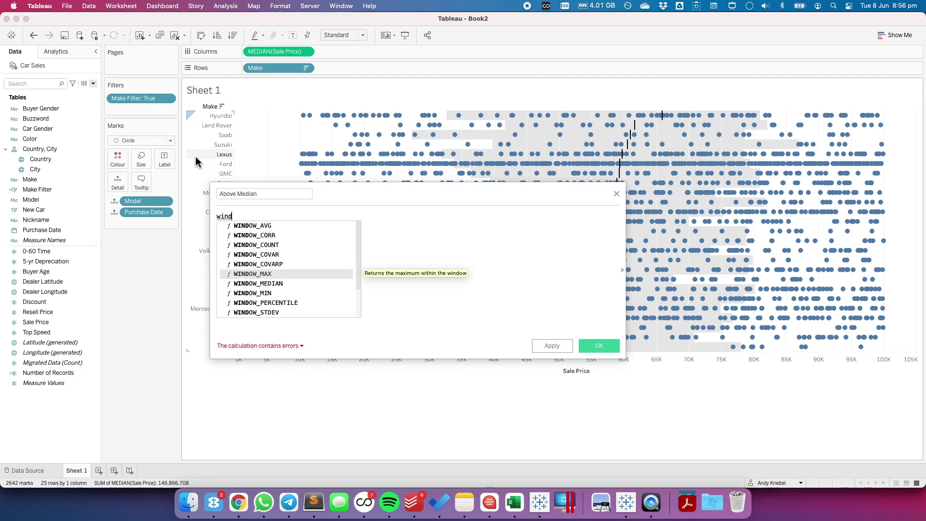
{"action": "key", "text": "Return"}
{"action": "type", "text": "med"}
{"action": "key", "text": "Return"}
{"action": "type", "text": "sal"}
{"action": "key", "text": "Return"}
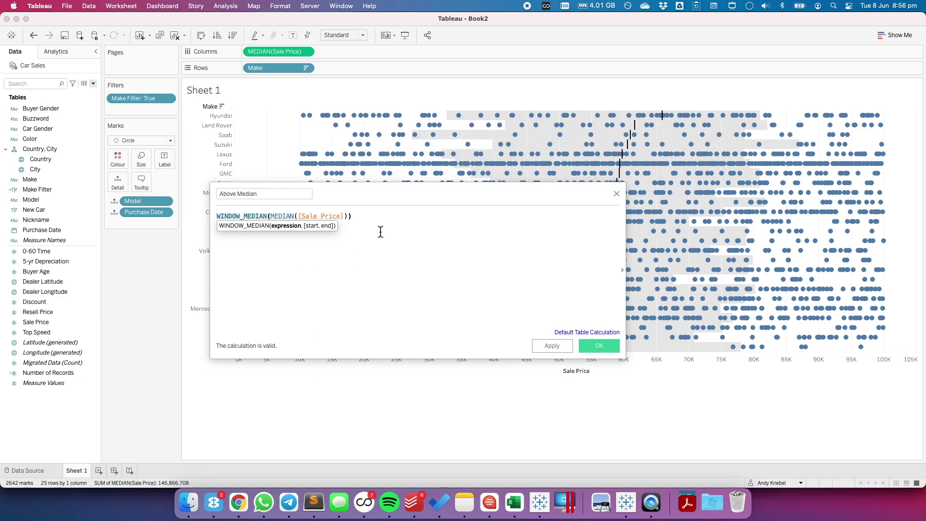
{"action": "left_click", "coordinate": [378, 216]}
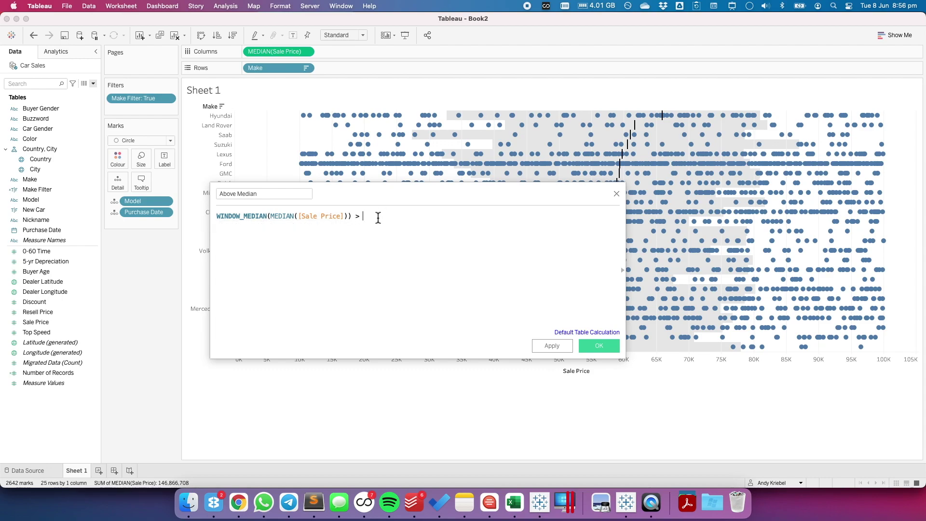
{"action": "left_click_drag", "start_coordinate": [279, 51], "coordinate": [414, 252]}
{"action": "left_click", "coordinate": [599, 346]}
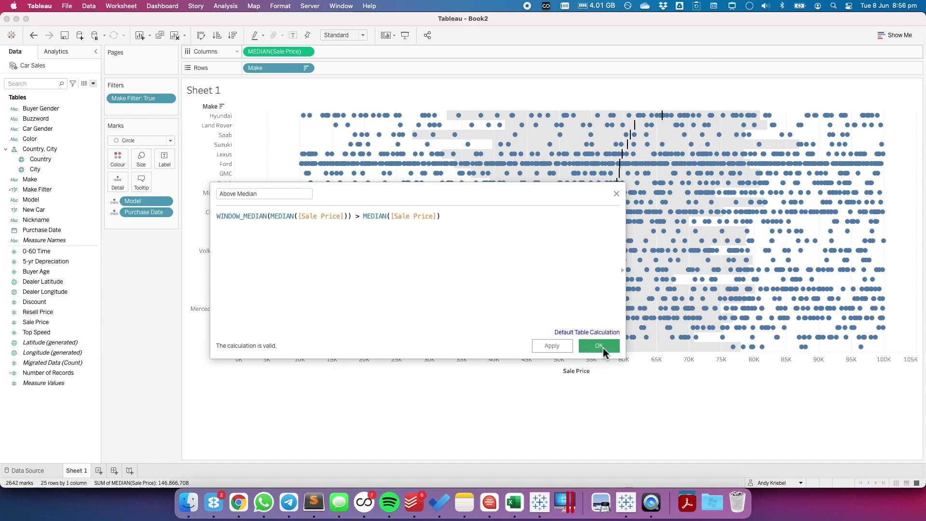
{"action": "left_click_drag", "start_coordinate": [43, 271], "coordinate": [117, 158]}
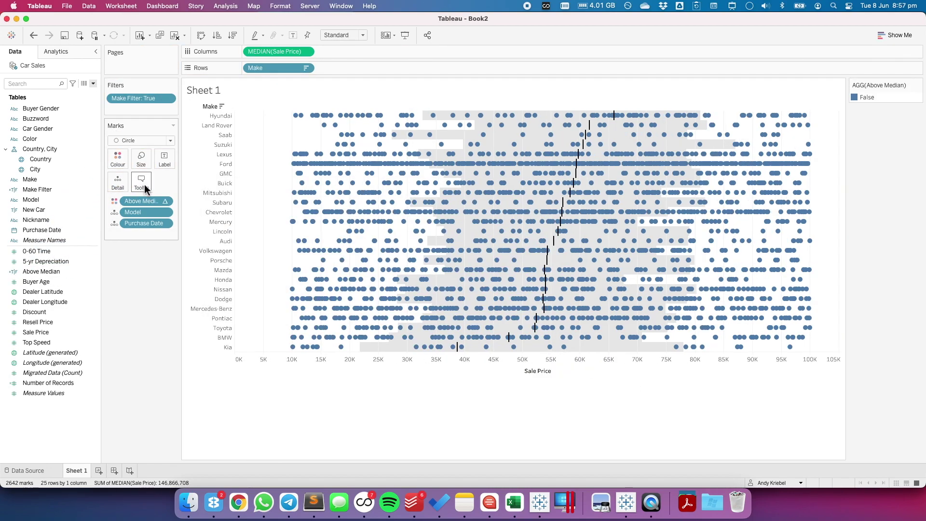
Step: Set Above Median's table calculation to compute along Model and Purchase Date instead of Make
{"action": "left_click", "coordinate": [164, 201]}
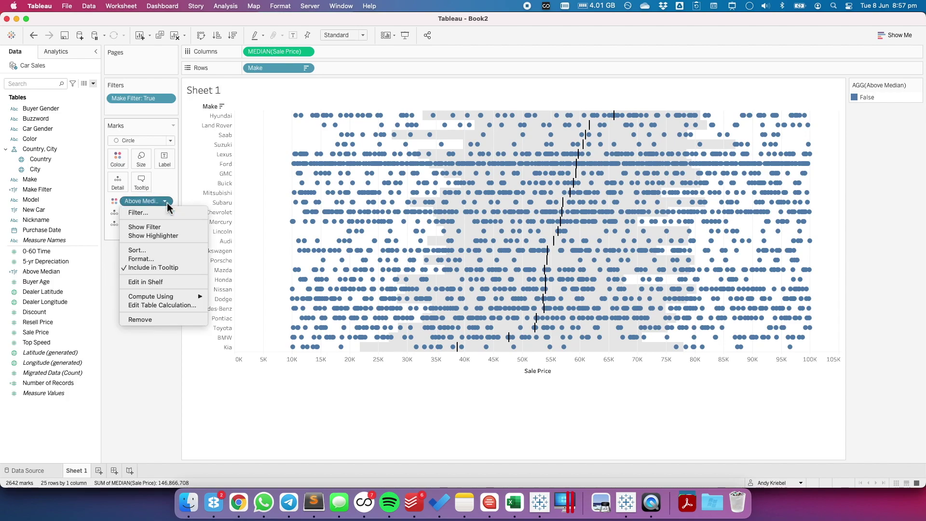
{"action": "left_click", "coordinate": [168, 306]}
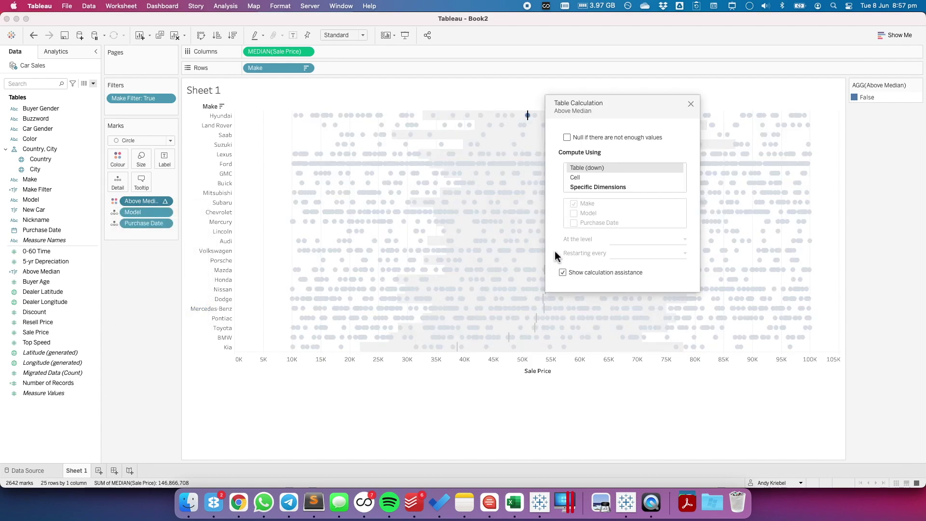
{"action": "left_click", "coordinate": [586, 188]}
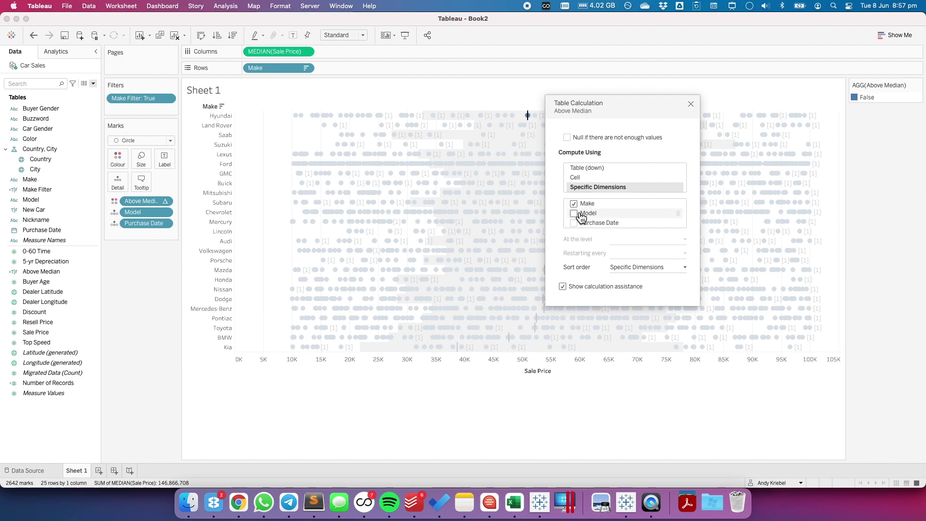
{"action": "left_click", "coordinate": [574, 204]}
{"action": "left_click", "coordinate": [575, 214]}
{"action": "left_click", "coordinate": [574, 223]}
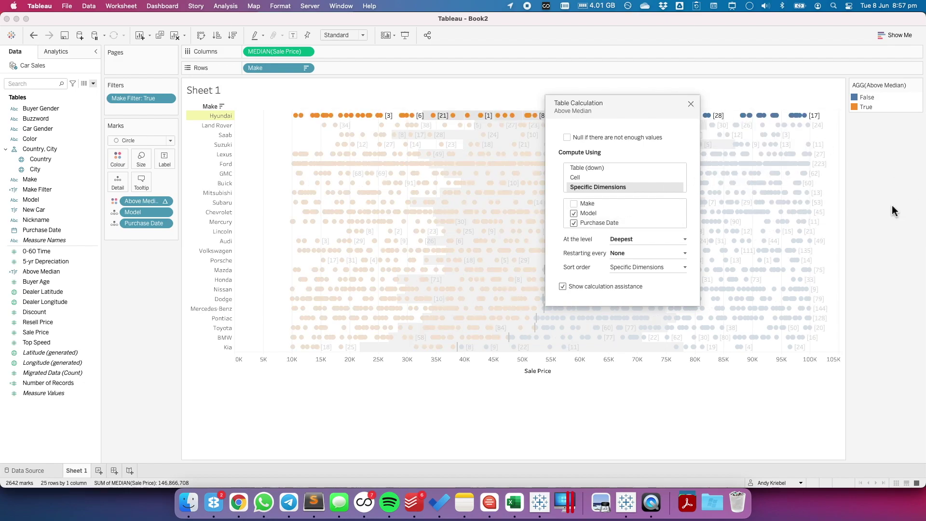
{"action": "left_click", "coordinate": [691, 104]}
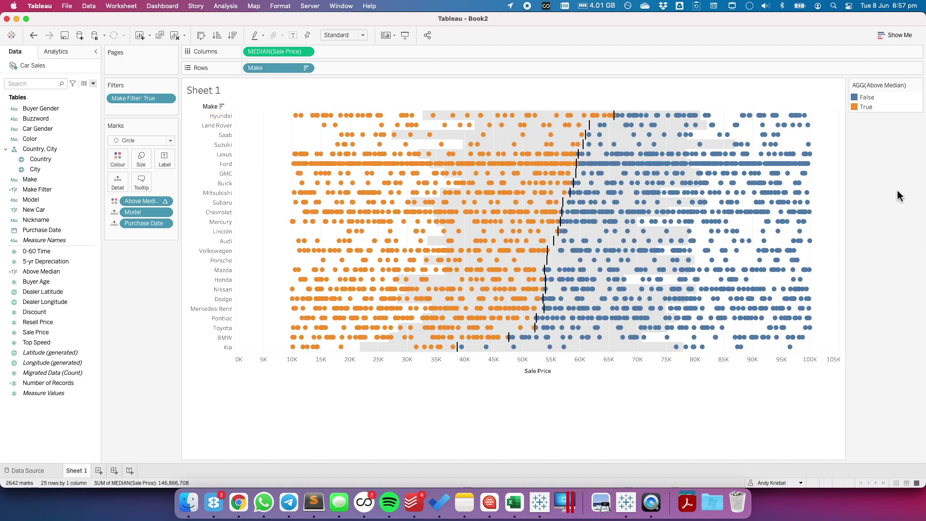